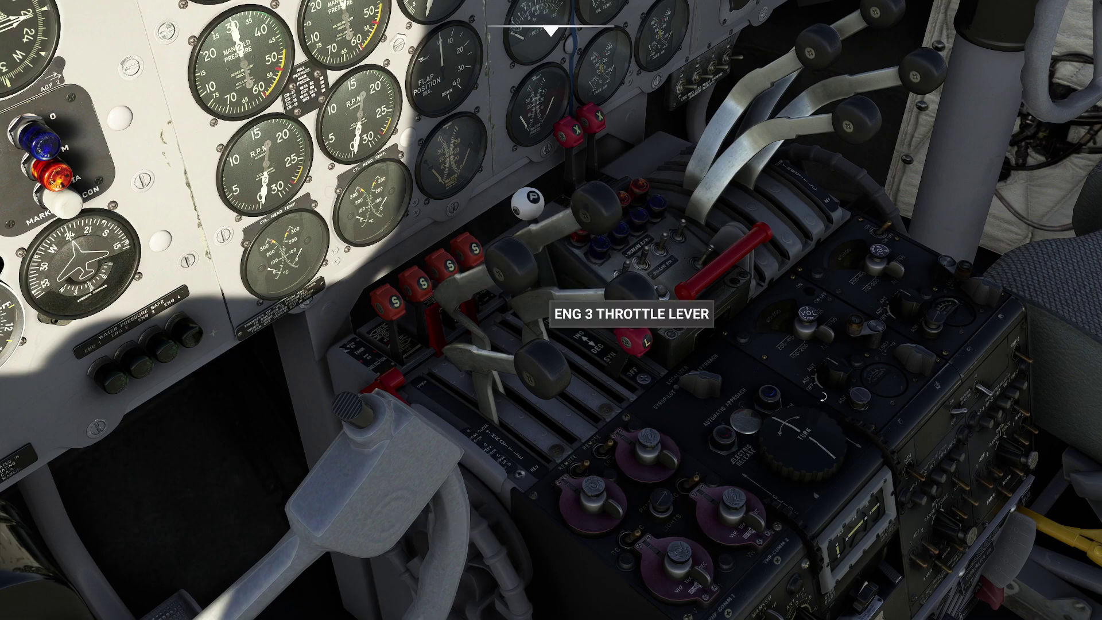
Line up the four engine throttle levers and try out the Eng 1 and Eng 2 levers
key("F1")
key("F3")
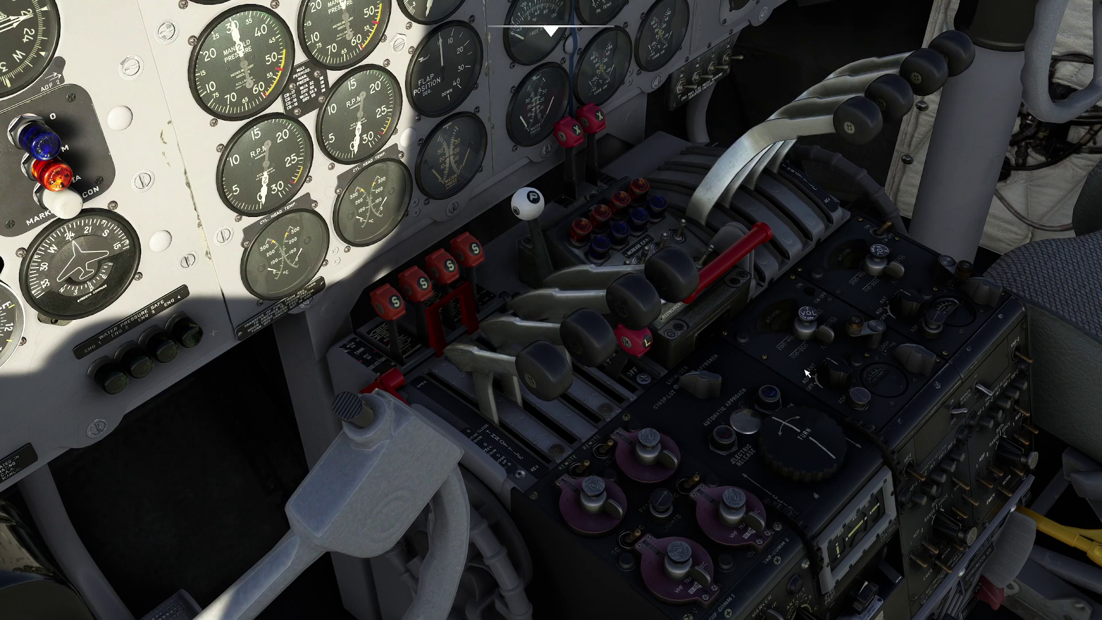
key("F1")
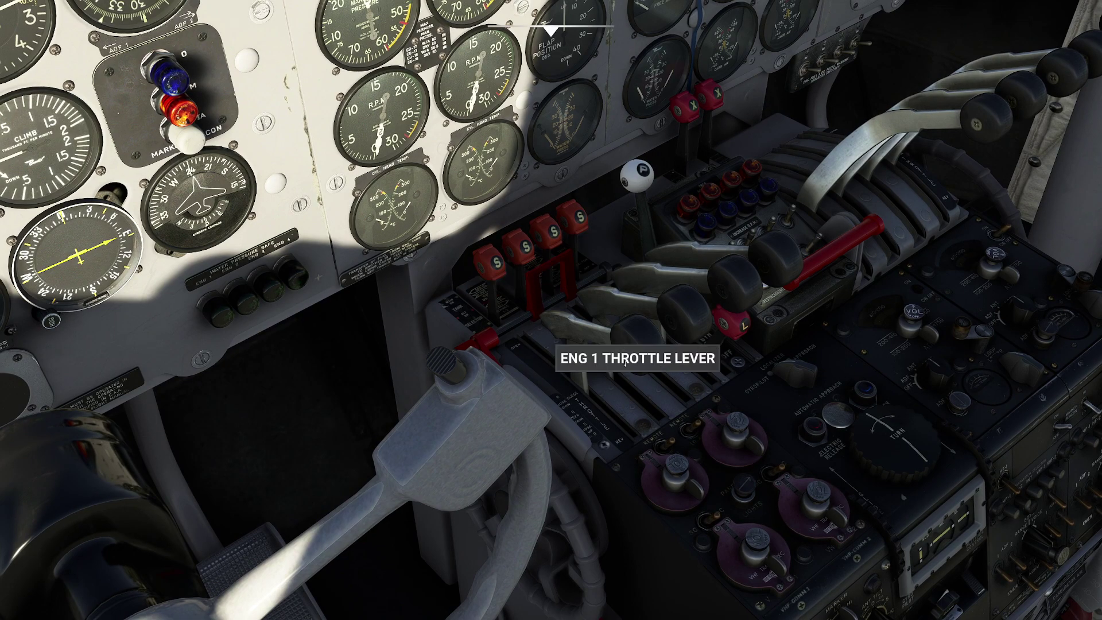
scroll(625, 363, "up", 3)
scroll(625, 363, "down", 3)
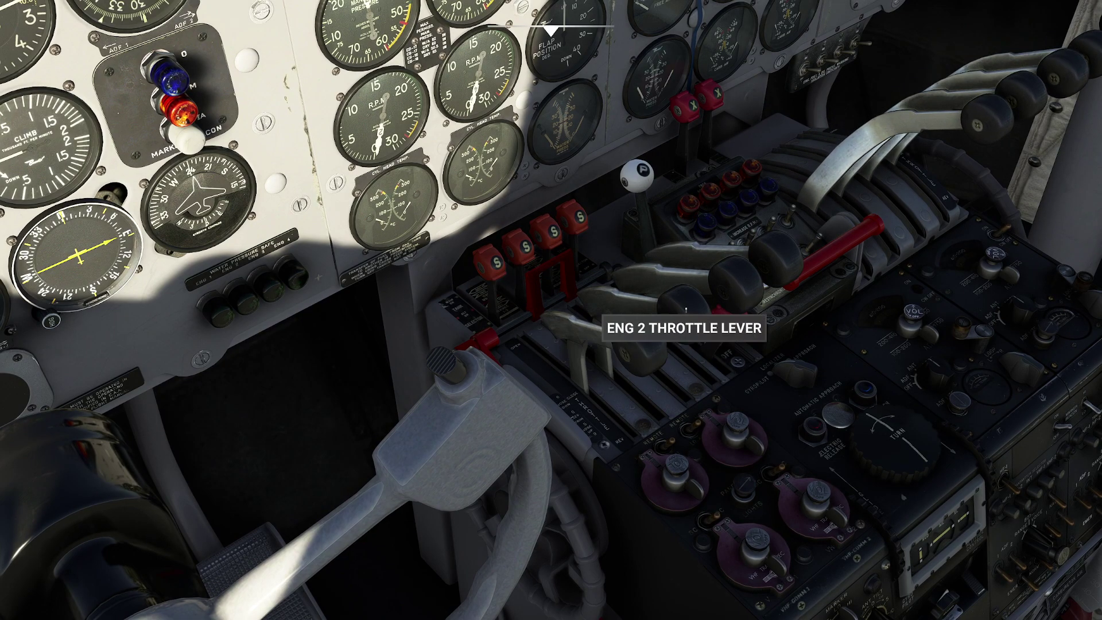
mouse_move(685, 310)
left_mouse_down()
mouse_move(669, 289)
mouse_move(686, 324)
left_mouse_up()
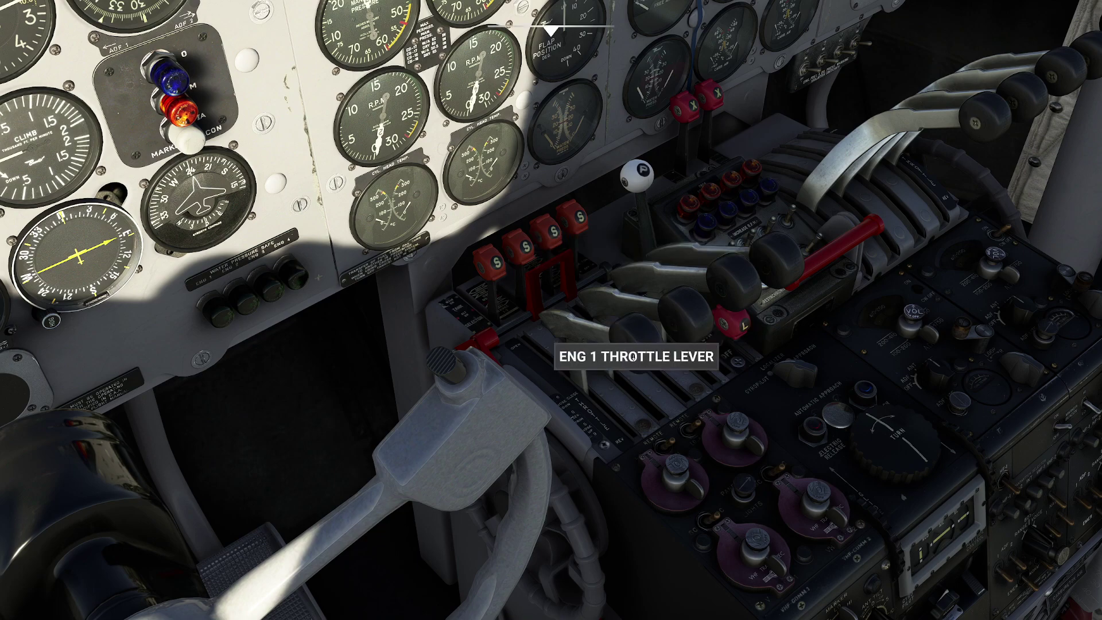
scroll(685, 397, "down", 3)
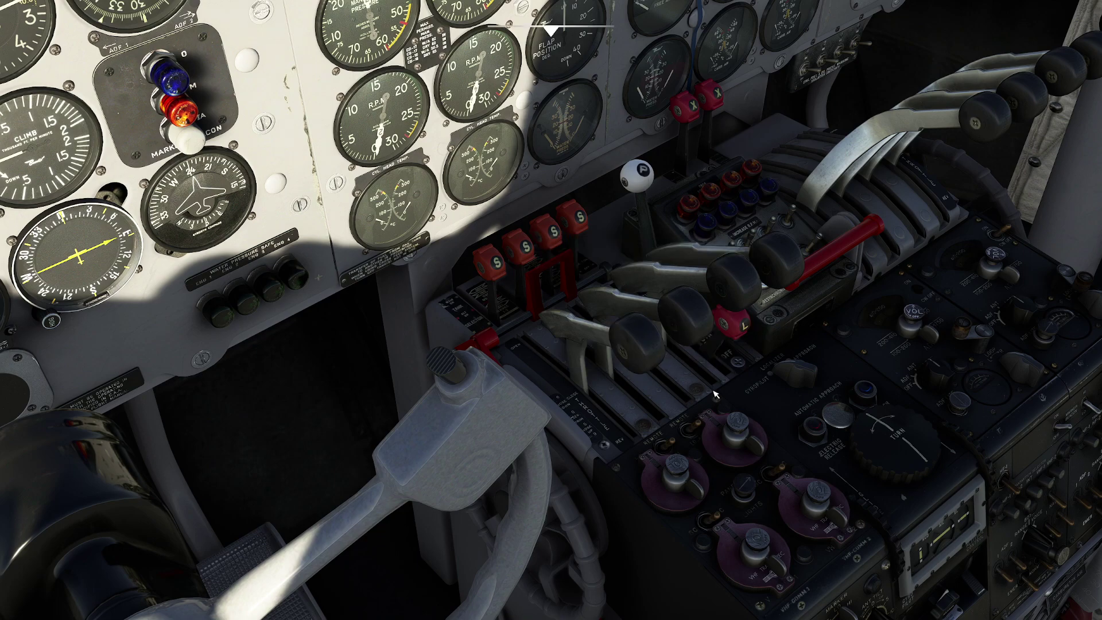
Open the controls options and show the Power Management throttle bindings assigned to the VPC Throttle MT-50CM2
key("Escape")
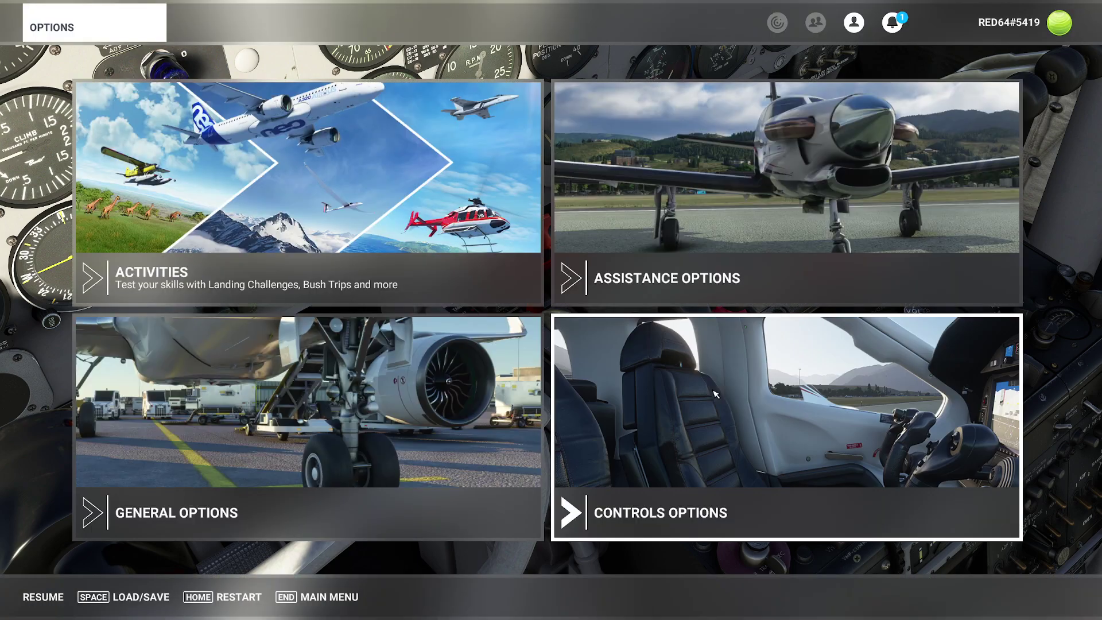
left_click(617, 371)
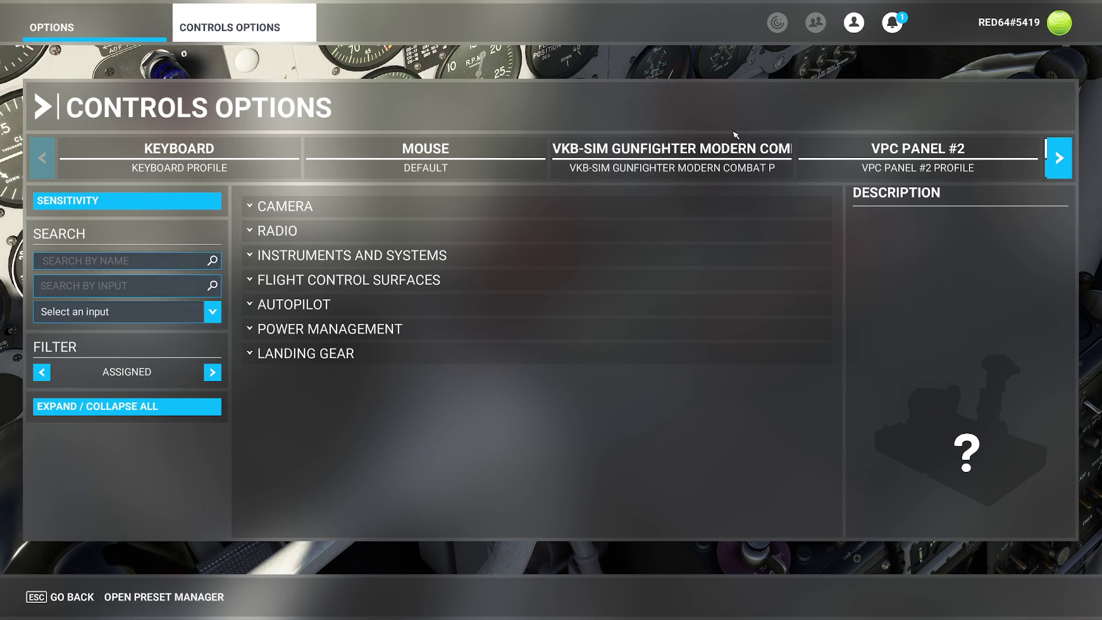
left_click(1059, 158)
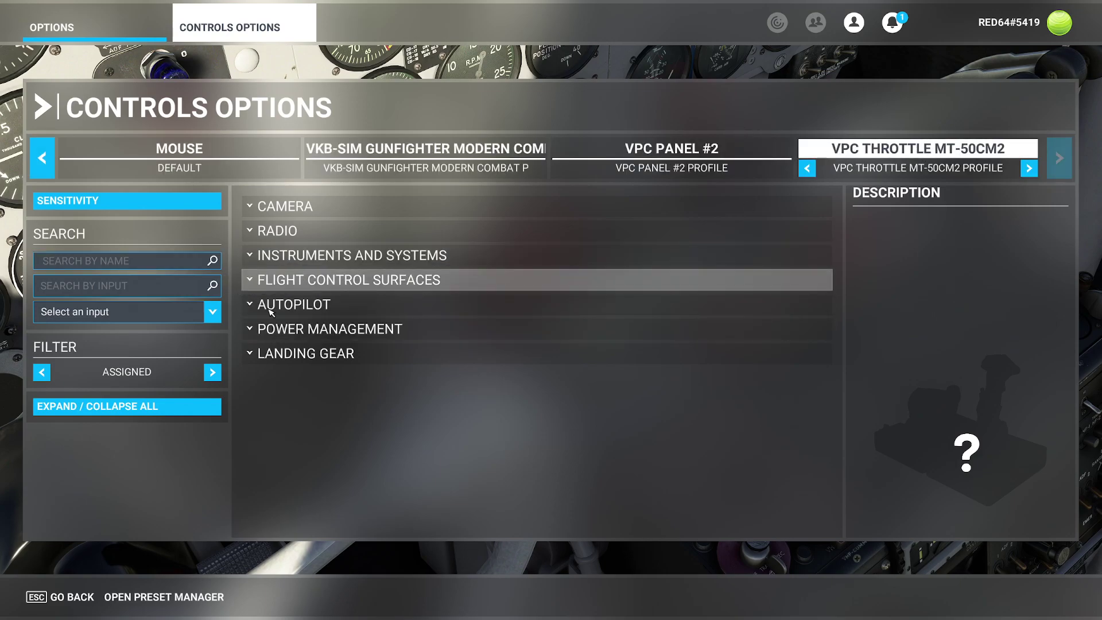
left_click(257, 329)
left_click(344, 350)
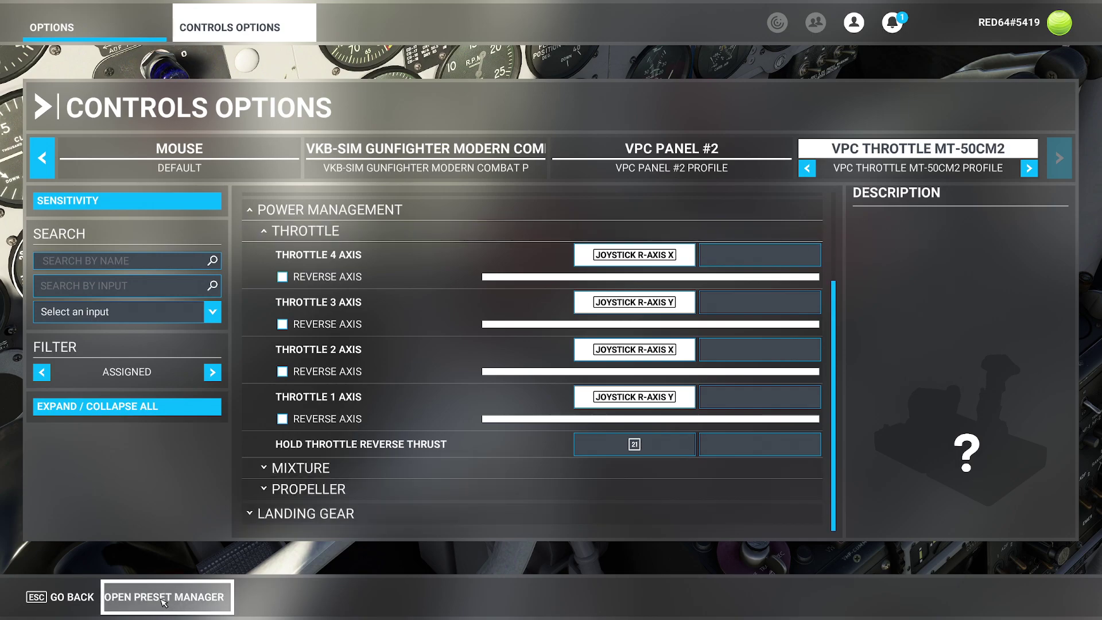
Duplicate the current VPC Throttle MT-50CM2 profile under the name "DC-6 and/or 747"
left_click(210, 603)
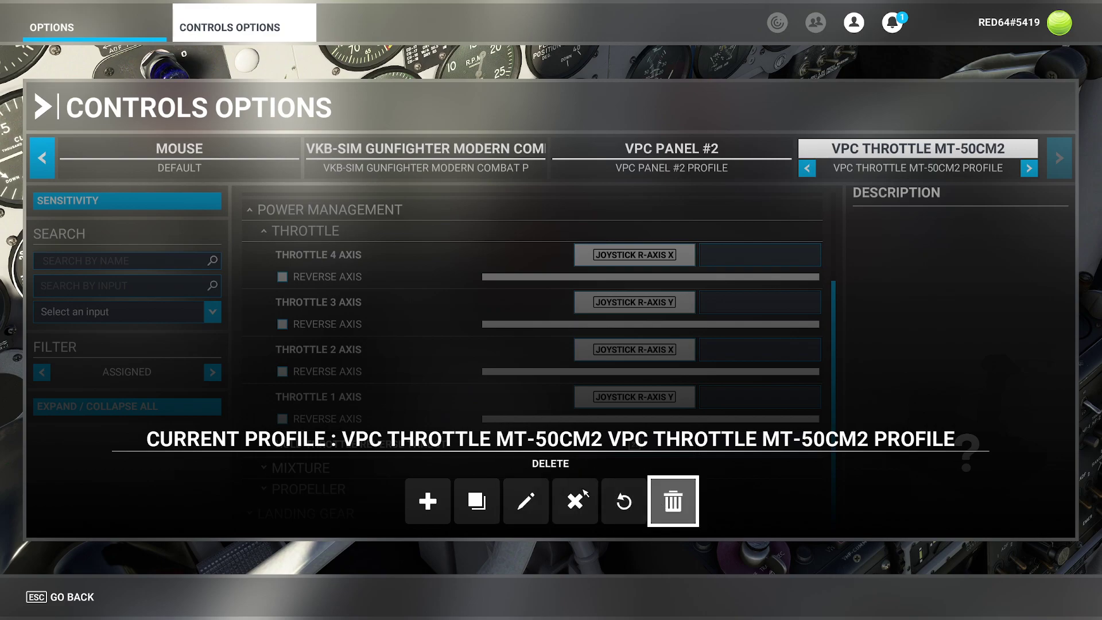
left_click(472, 501)
left_click(514, 326)
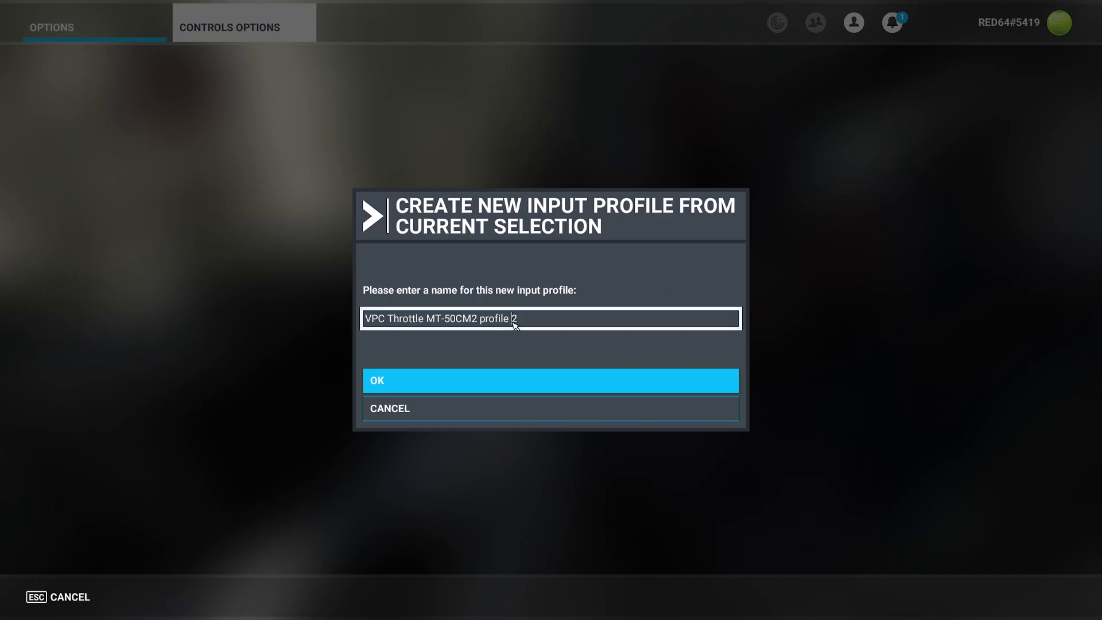
key("ctrl+a")
type("DC-6")
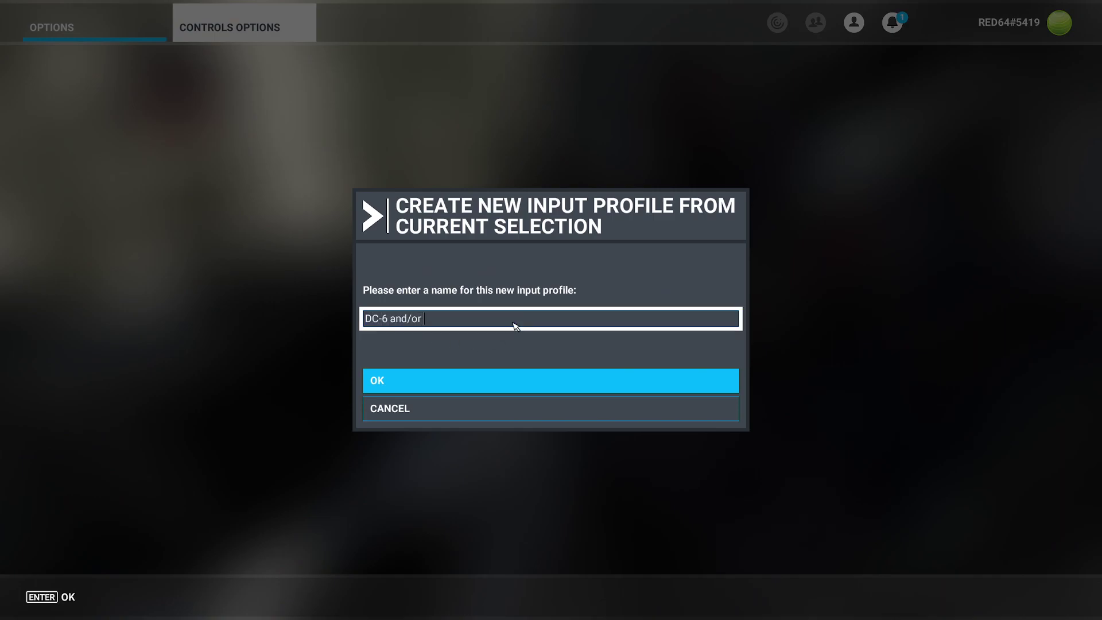
key("Return")
left_click(455, 376)
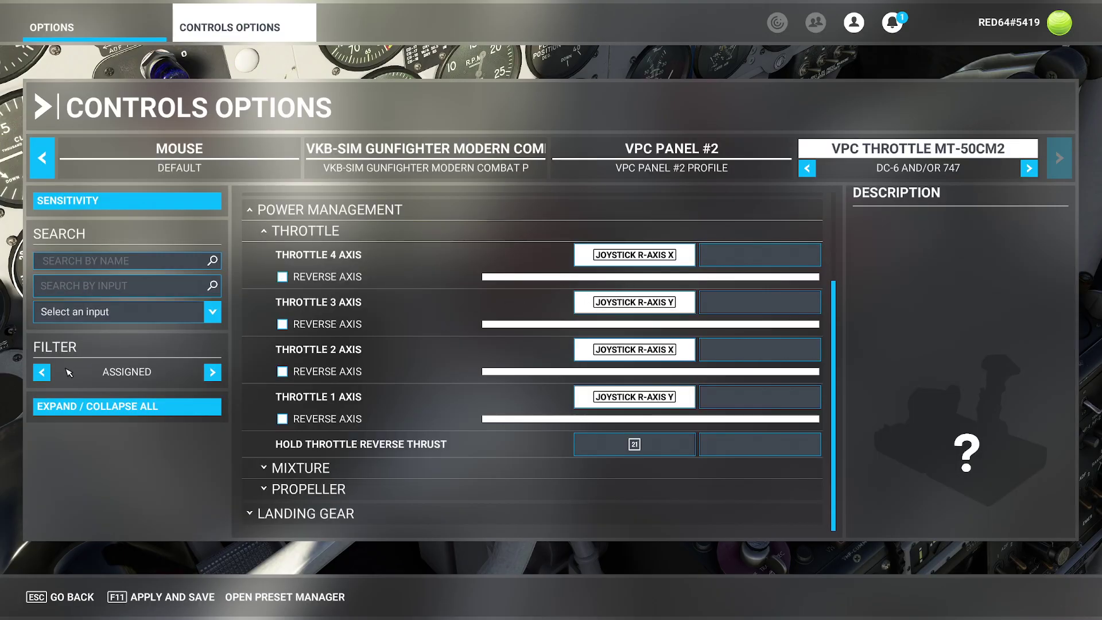
Look through the throttle commands with the All and Essentials filters and return to the Assigned filter
left_click(42, 373)
left_click(41, 372)
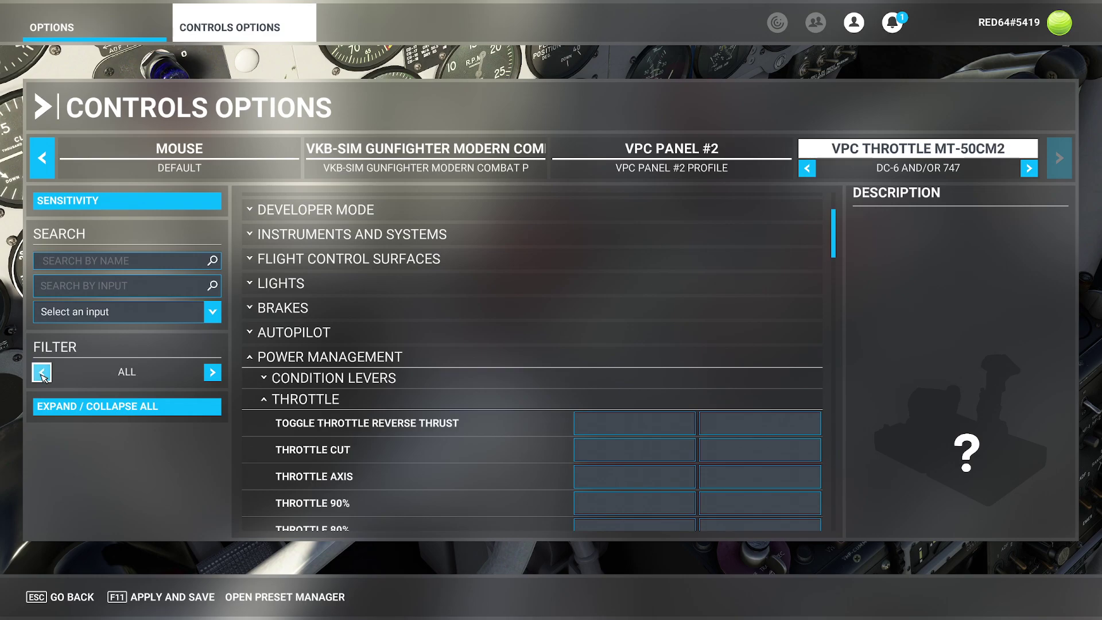
left_click(213, 372)
scroll(442, 404, "down", 10)
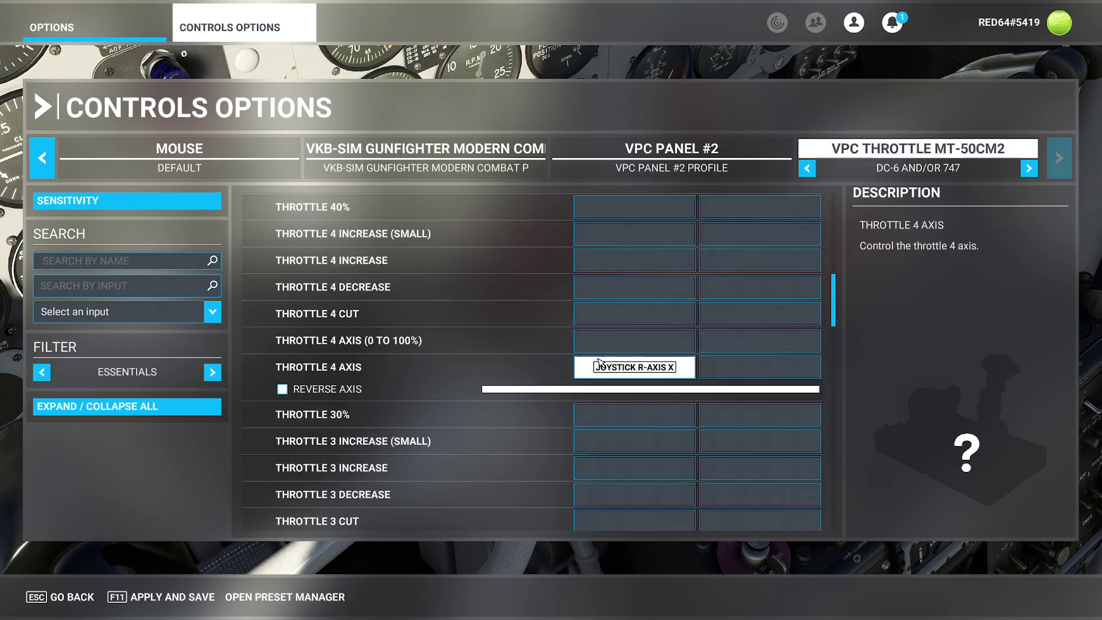
scroll(522, 373, "down", 3)
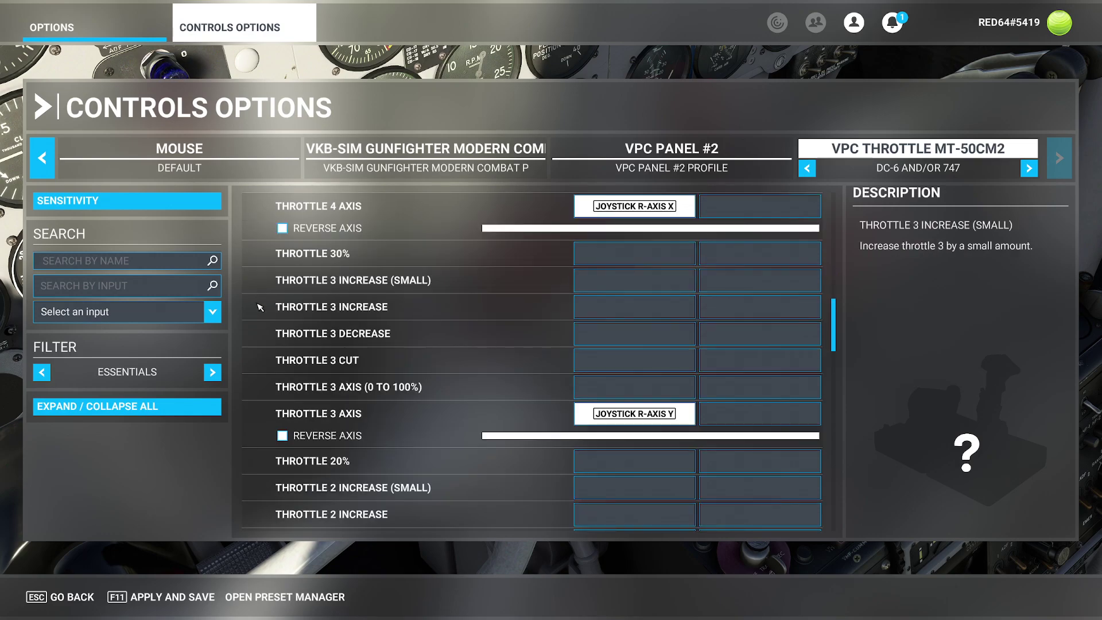
left_click(213, 371)
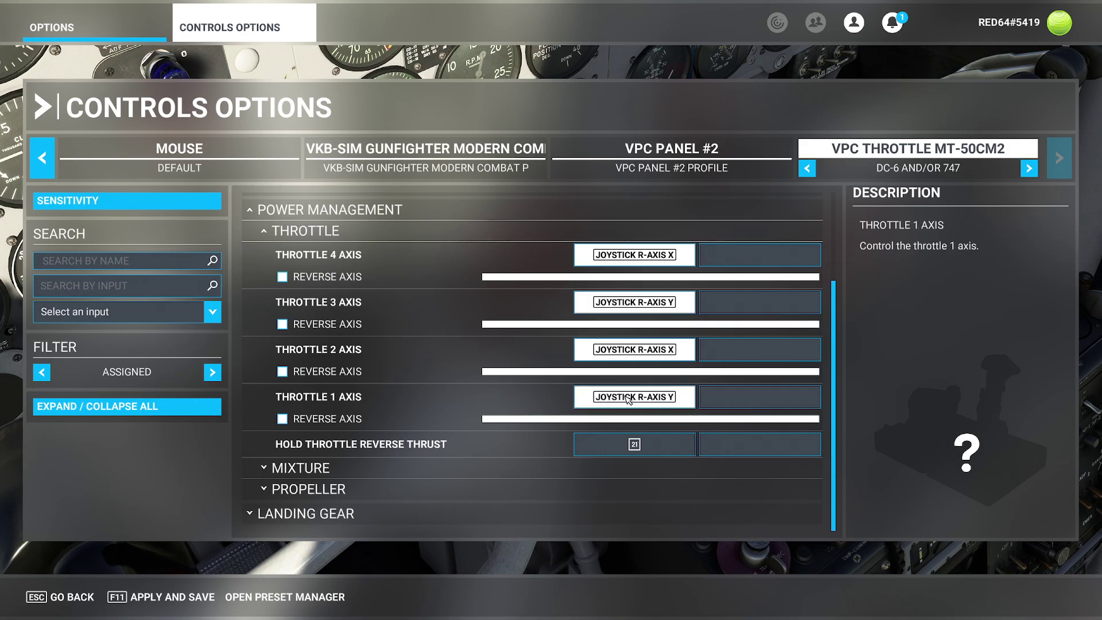
Bind the Throttle 2 and Throttle 4 axes to Joystick R-Axis X, accepting the shared use
left_click(632, 350)
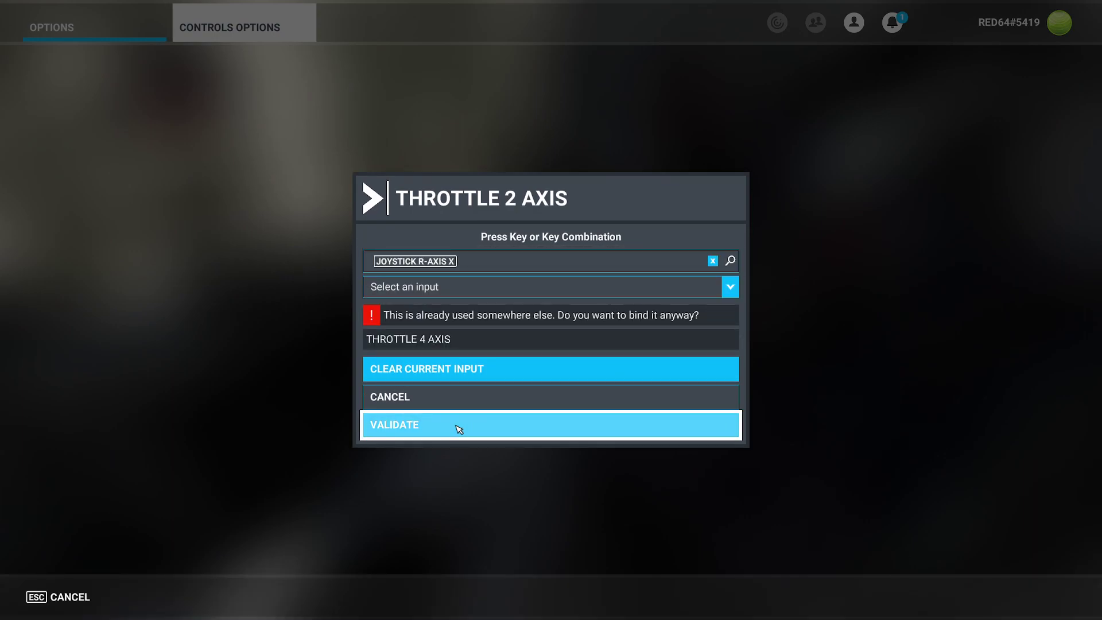
left_click(473, 427)
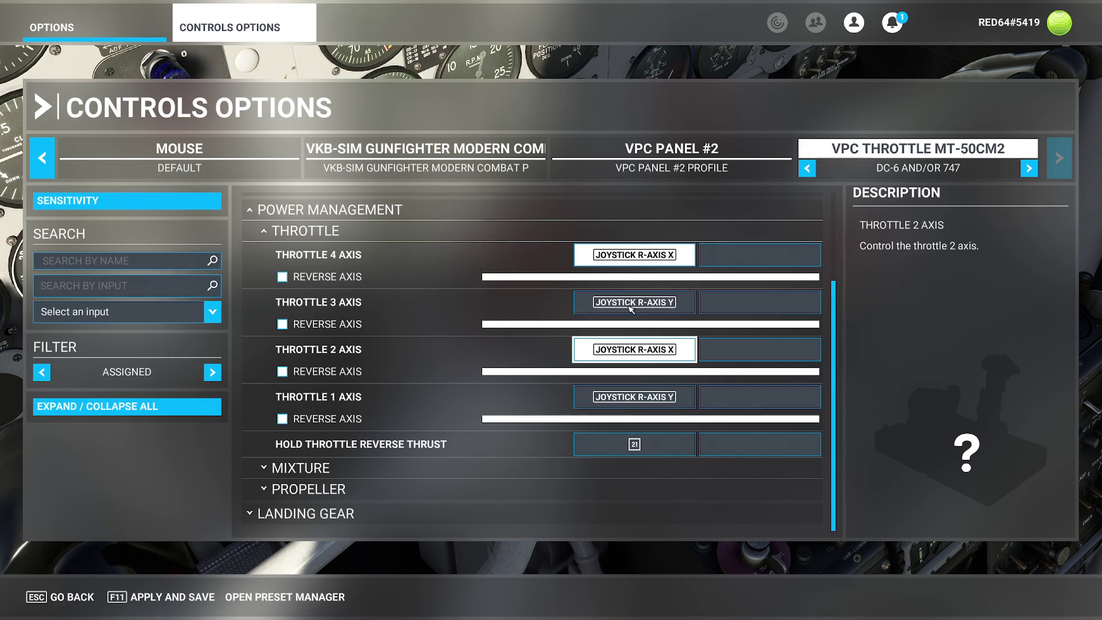
left_click(636, 259)
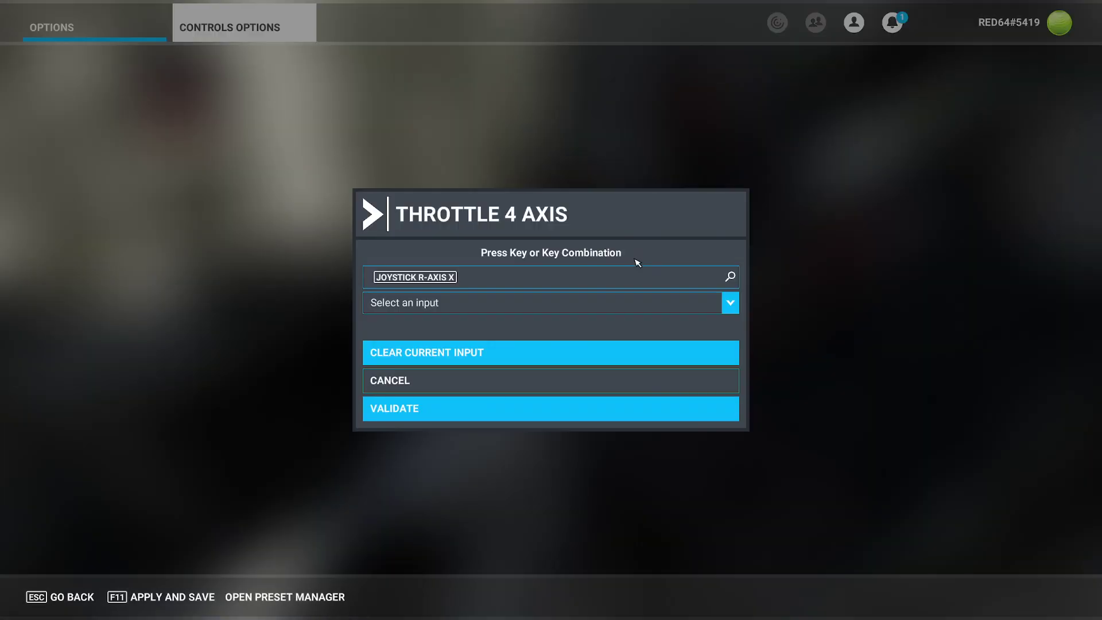
left_click(476, 355)
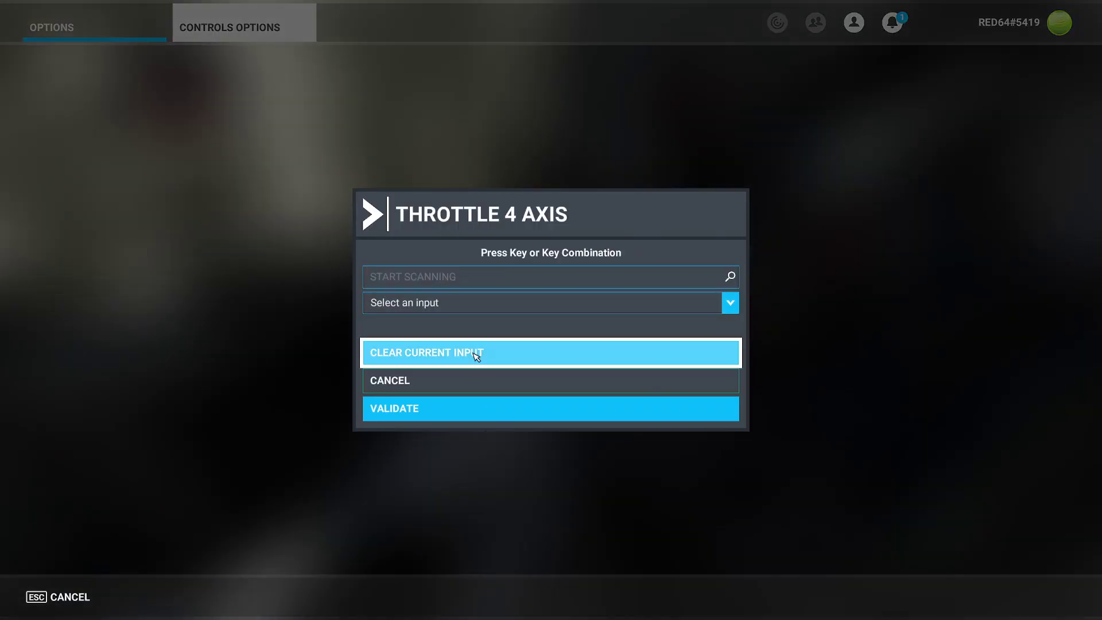
left_click(526, 278)
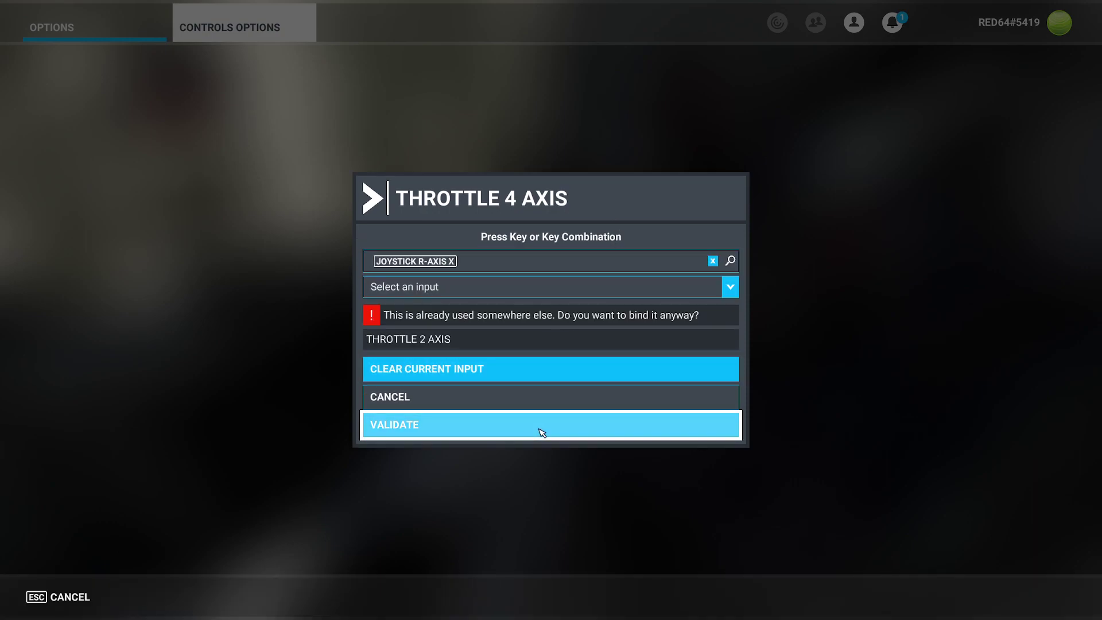
left_click(480, 426)
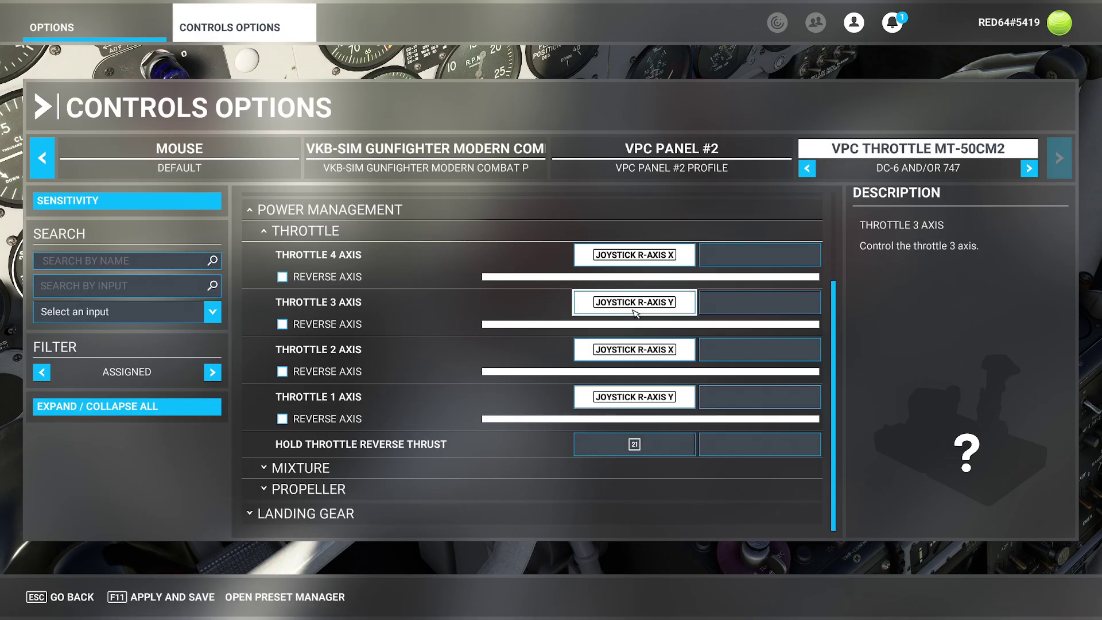
Clear the Throttle 3 axis binding and bind it to Joystick R-Axis X, accepting the shared use
left_click(636, 307)
left_click(492, 356)
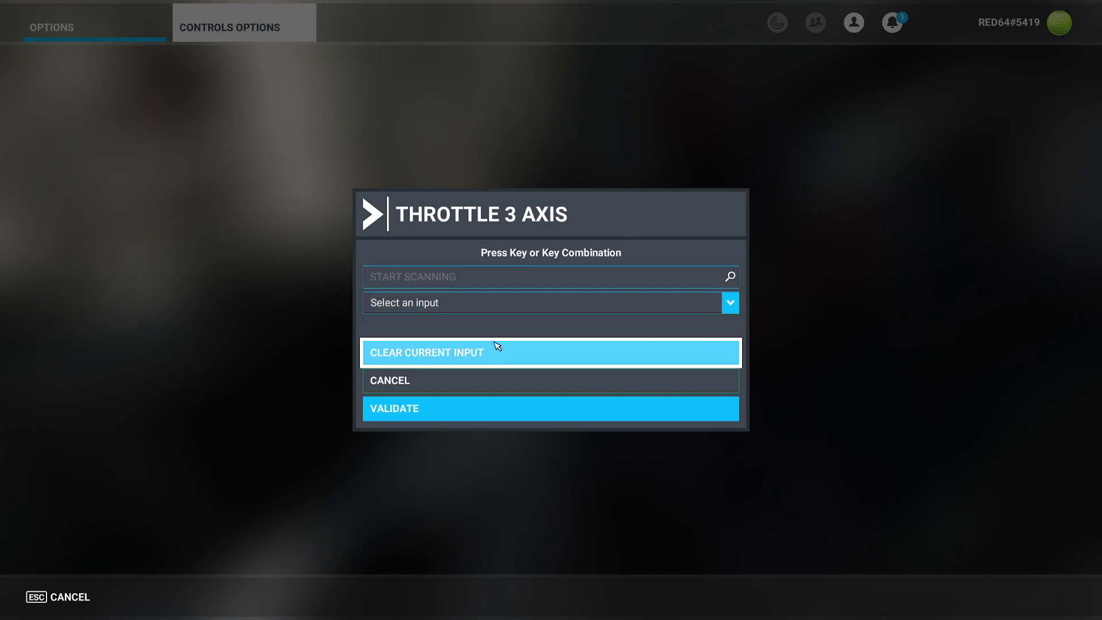
left_click(511, 281)
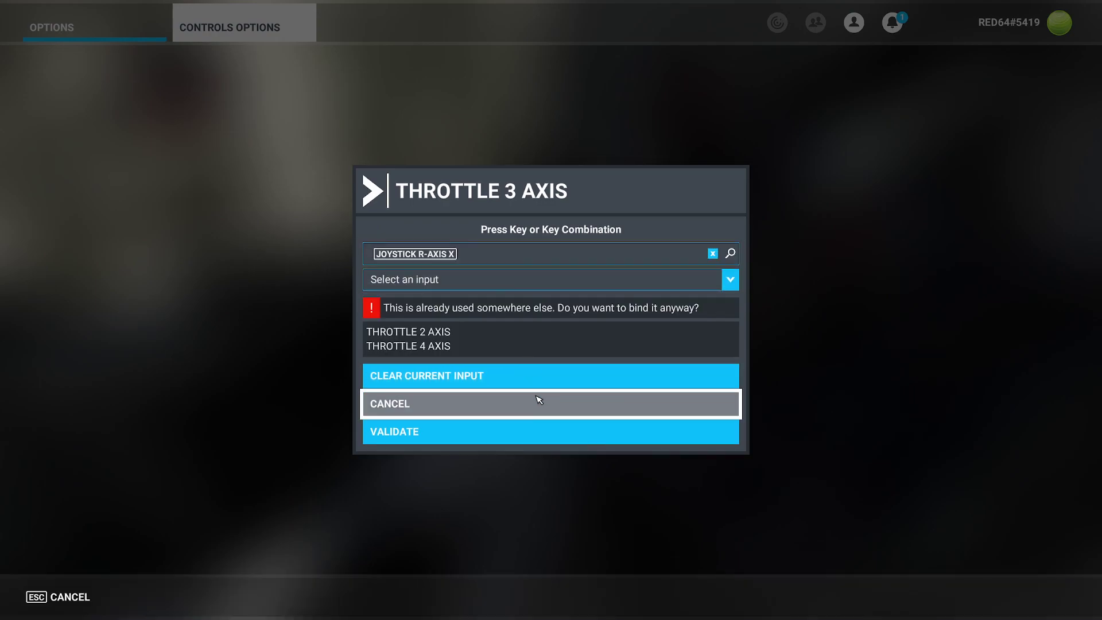
left_click(521, 431)
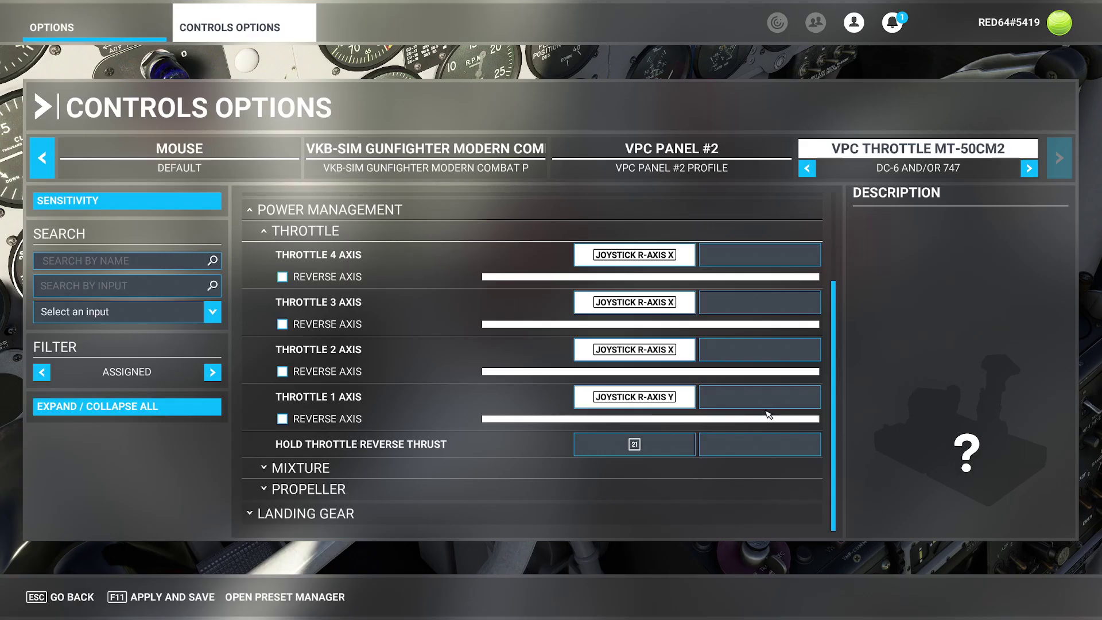
Clear the Throttle 2 axis binding and bind it to Joystick R-Axis Y, accepting the shared use
left_click(634, 350)
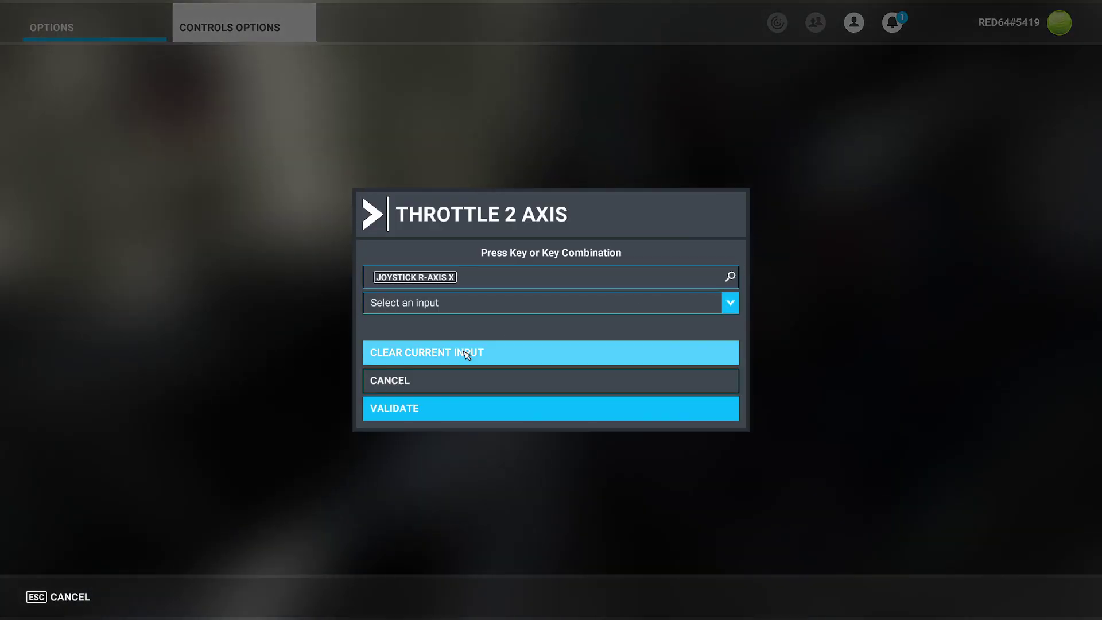
left_click(505, 352)
left_click(511, 277)
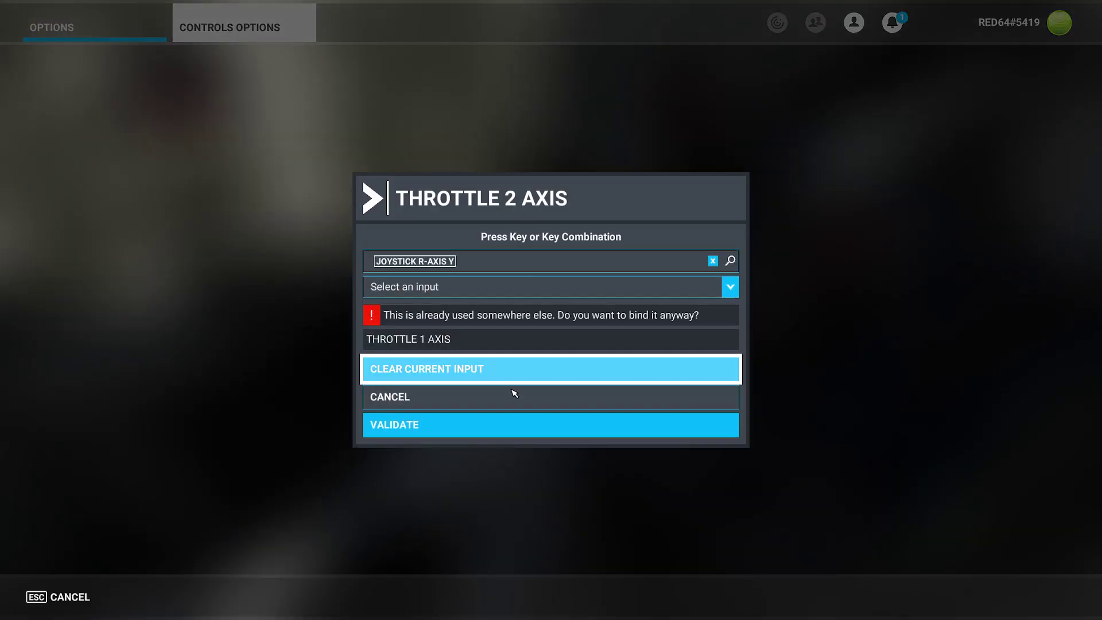
left_click(643, 425)
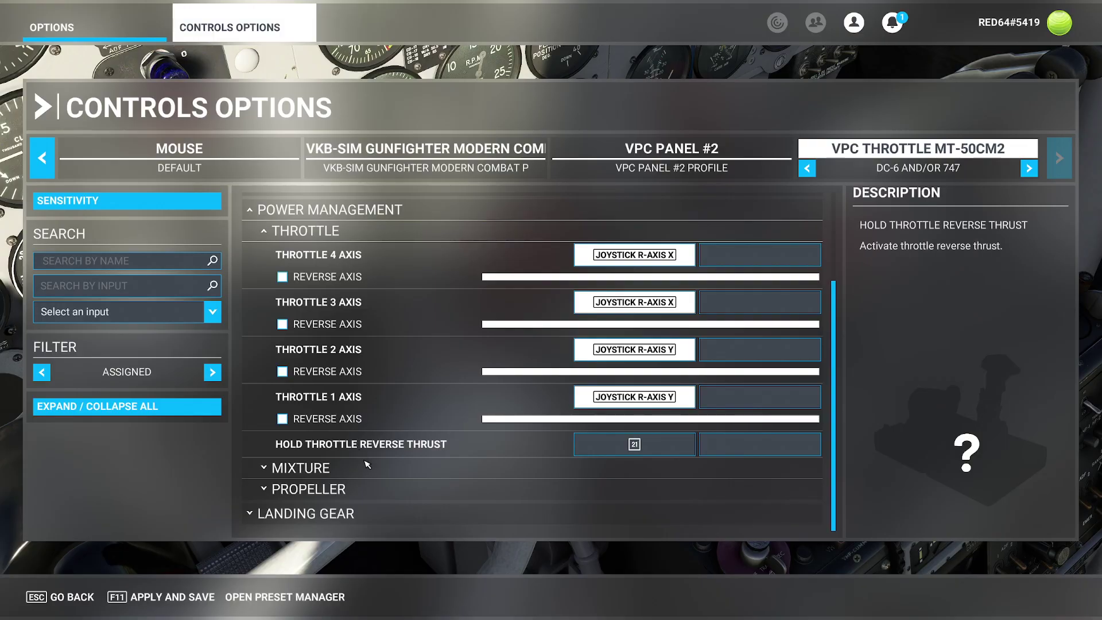
Rebind the Throttle 1 axis to Joystick R-Axis Y
left_click(632, 397)
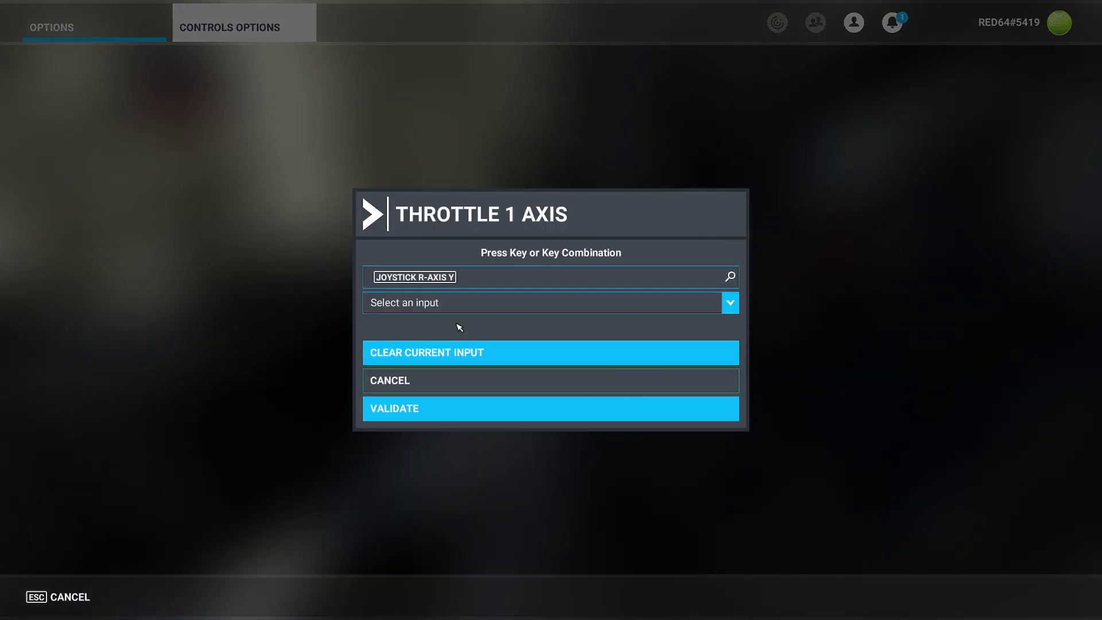
left_click(497, 285)
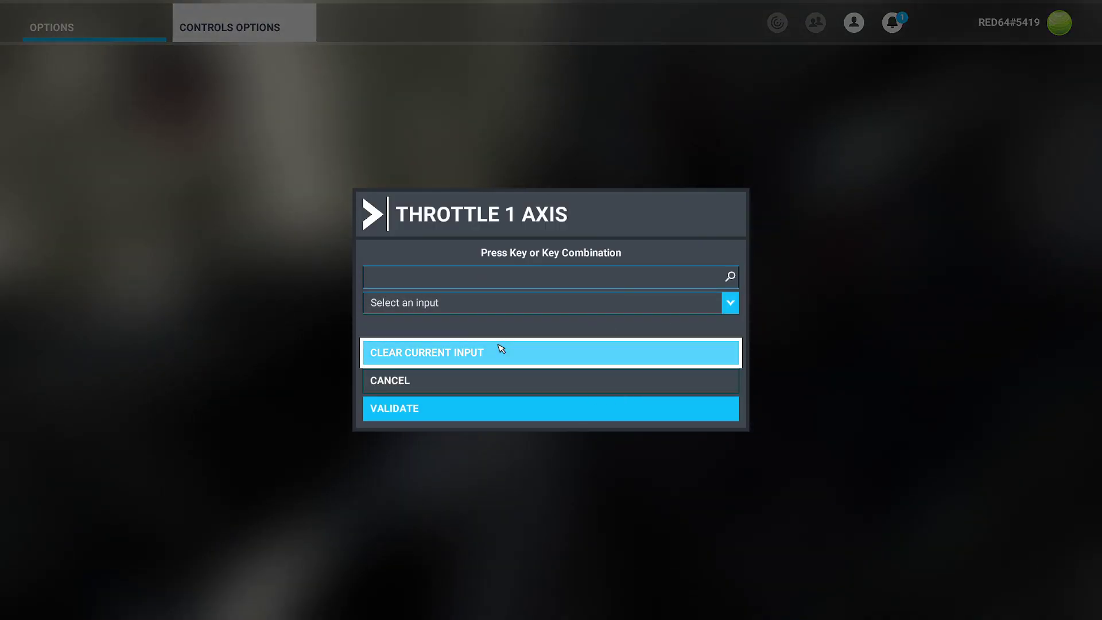
left_click(530, 411)
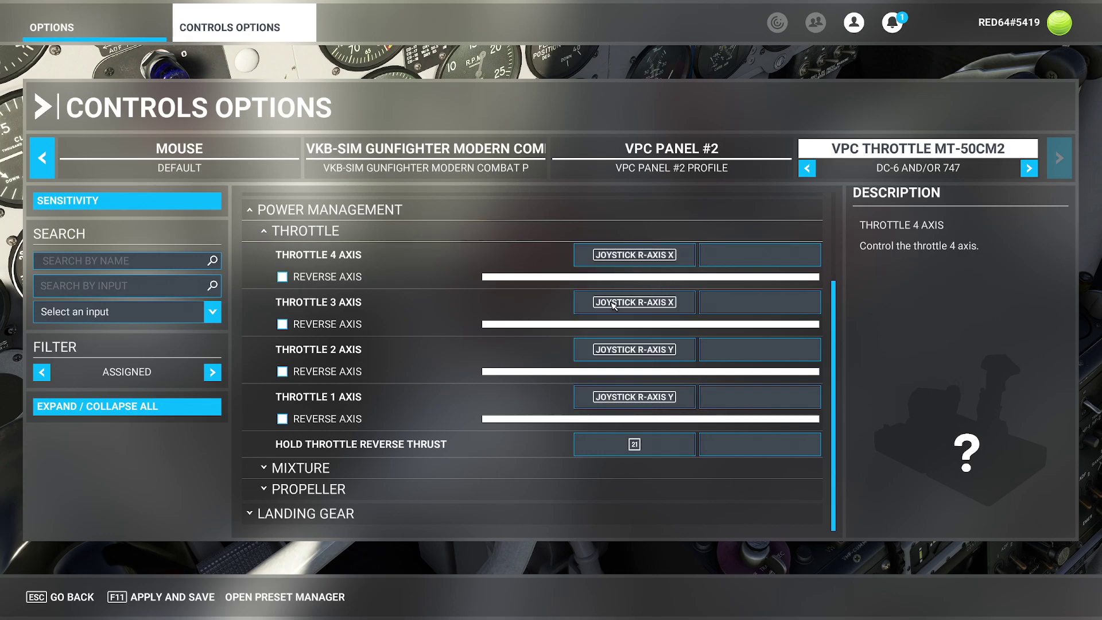
Apply and save the throttle profile and return to the cockpit to check the engine throttle levers
left_click(179, 596)
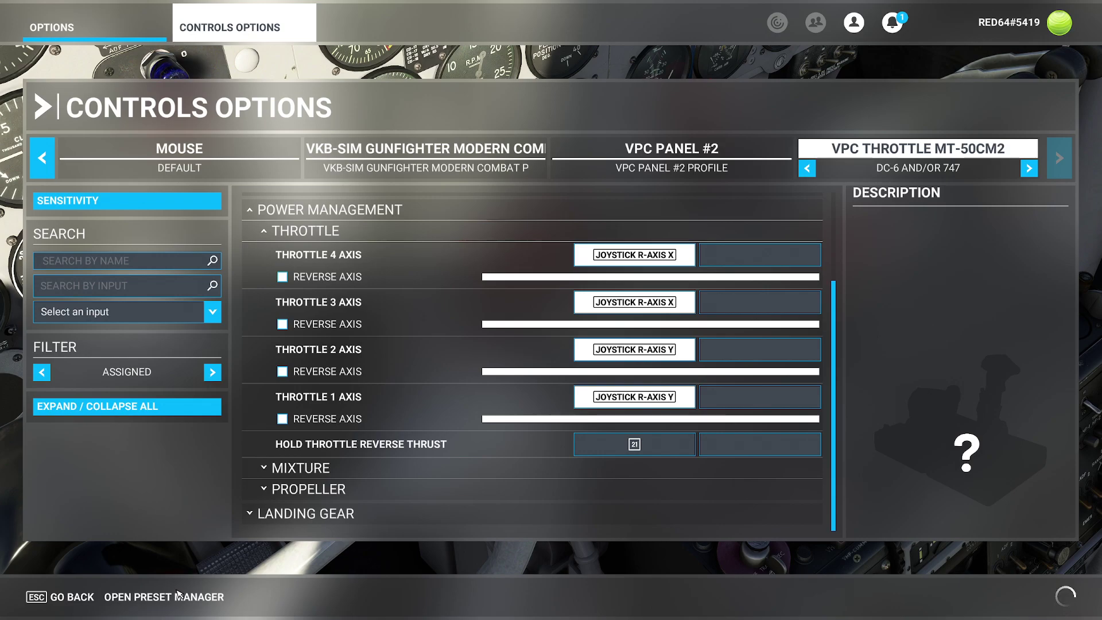
left_click(61, 600)
left_click(61, 600)
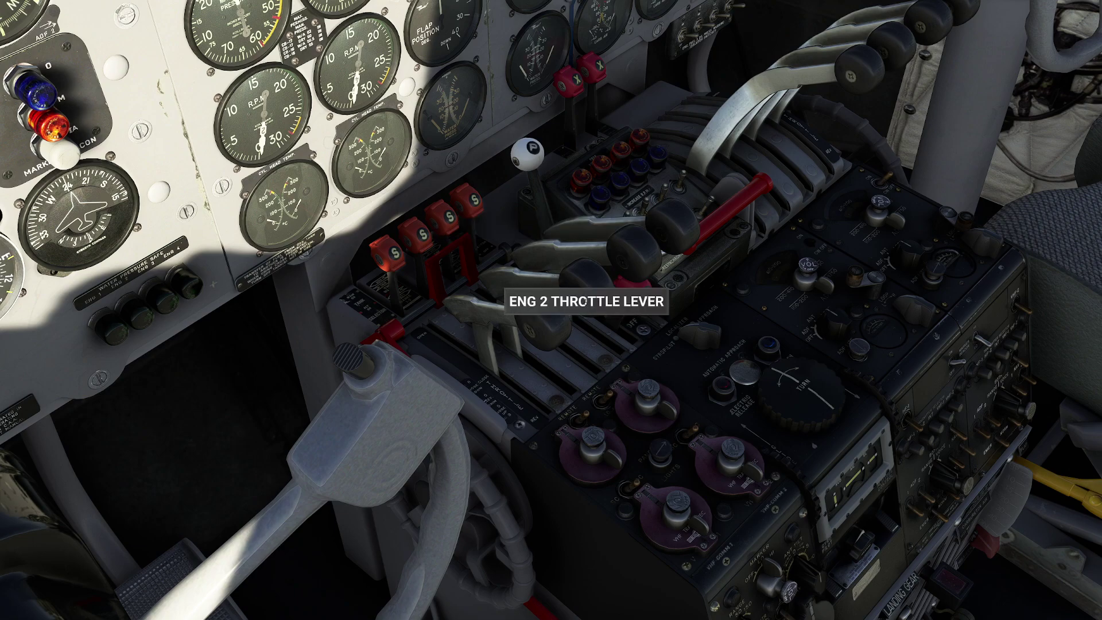
left_click_drag(635, 304, 507, 173)
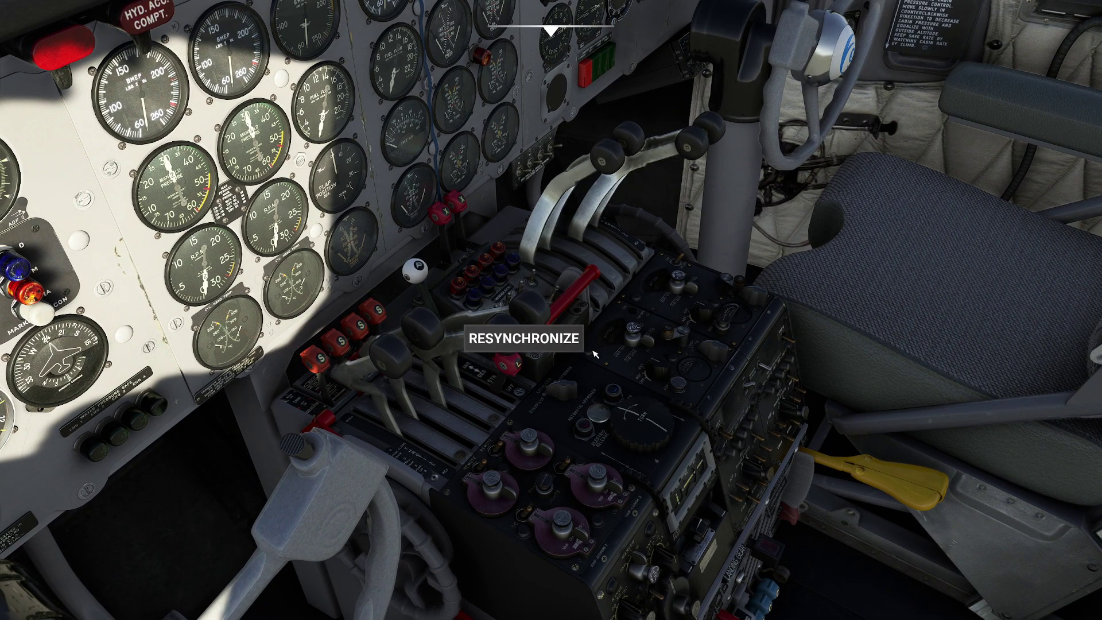
Open the controls options and switch the VPC Throttle MT-50CM2 to the VPC THROTTLE MT-50CM2 PROFILE preset
left_click_drag(644, 363, 505, 364)
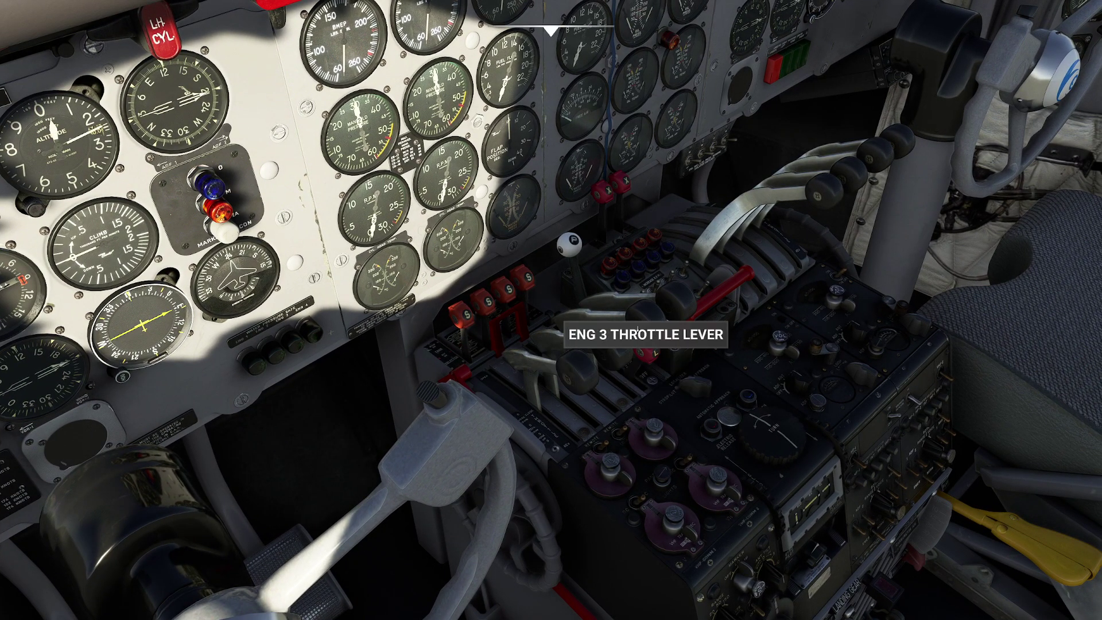
key("Escape")
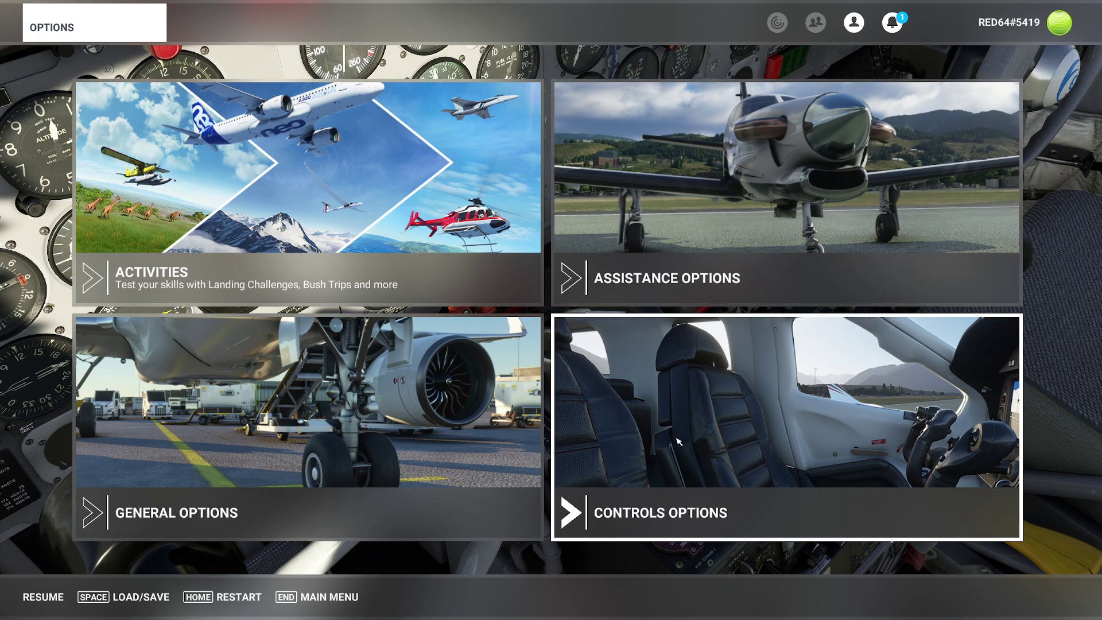
left_click(619, 382)
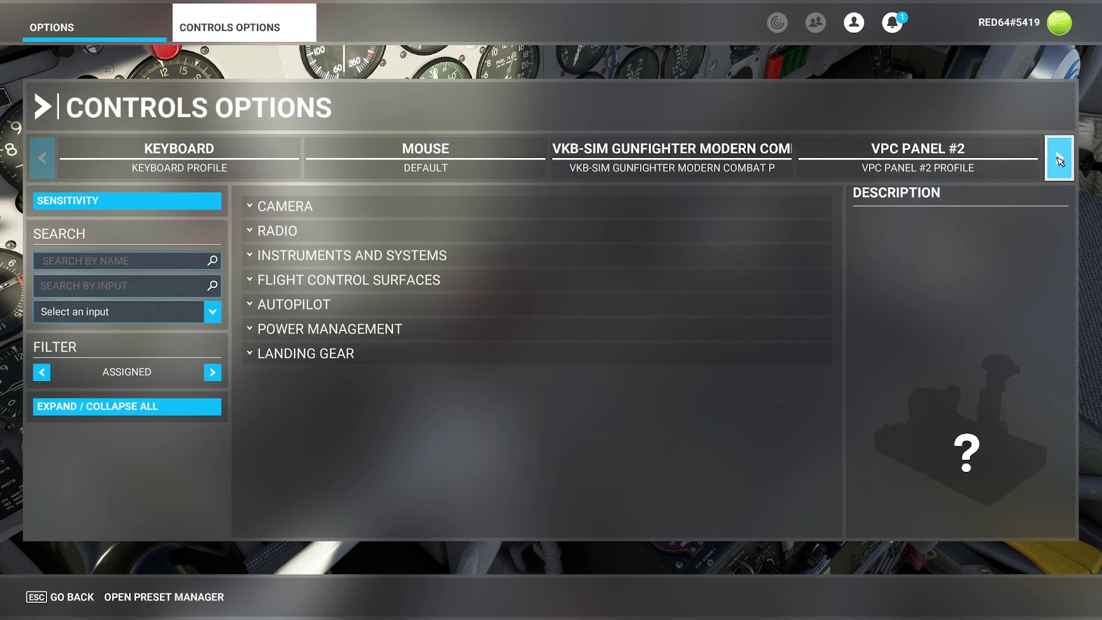
left_click(1059, 158)
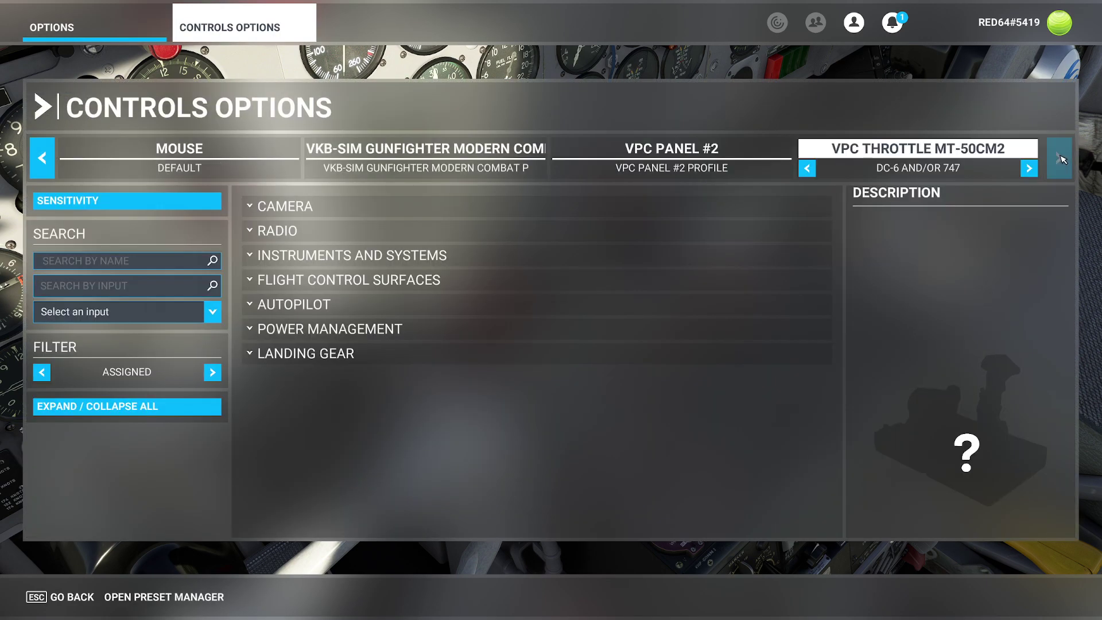
left_click(813, 168)
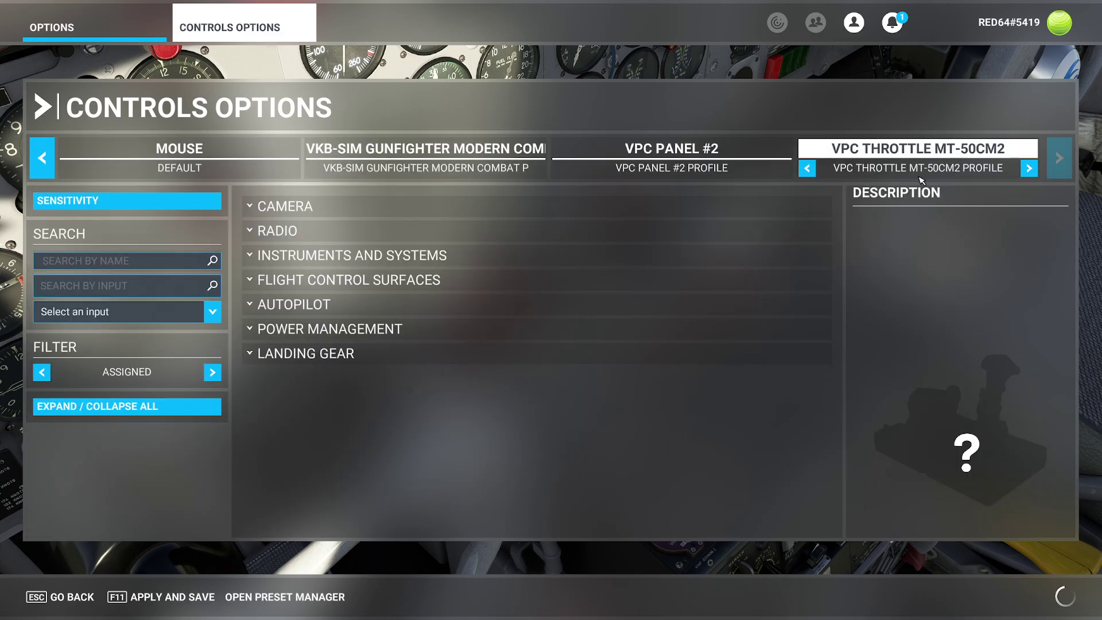
Apply and save the throttle preset change and return to the cockpit view of the throttle levers
left_click(166, 597)
left_click(63, 597)
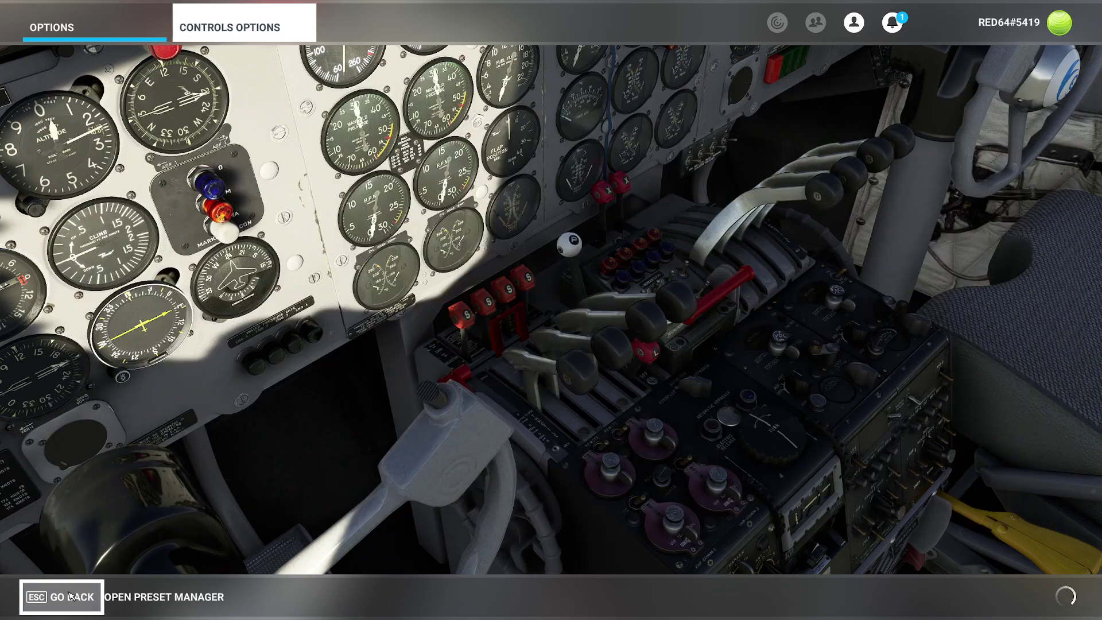
left_click(62, 598)
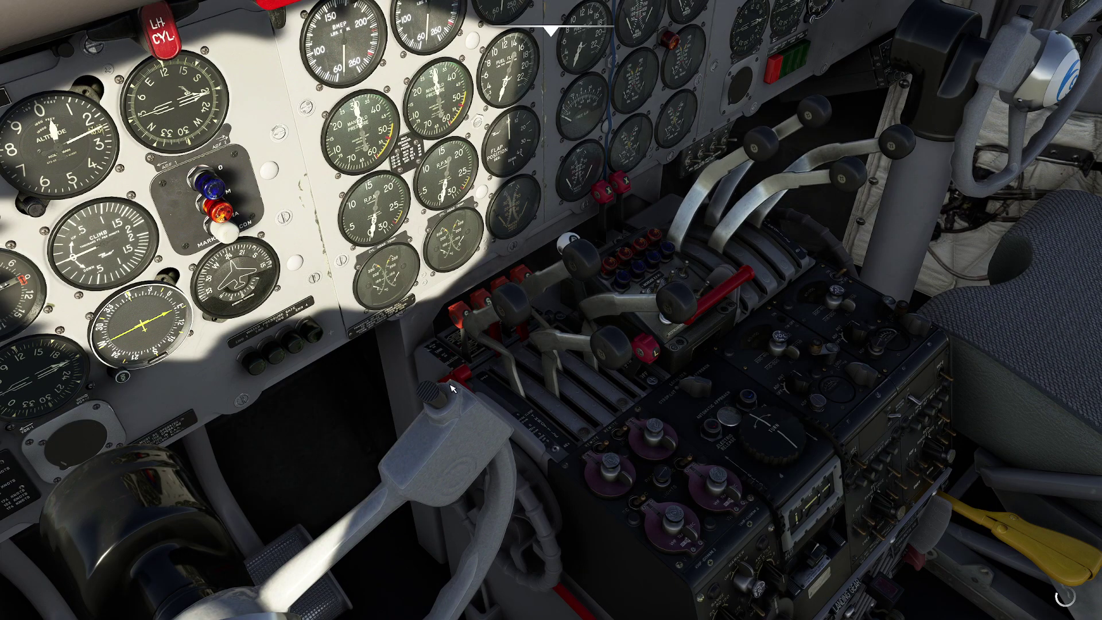